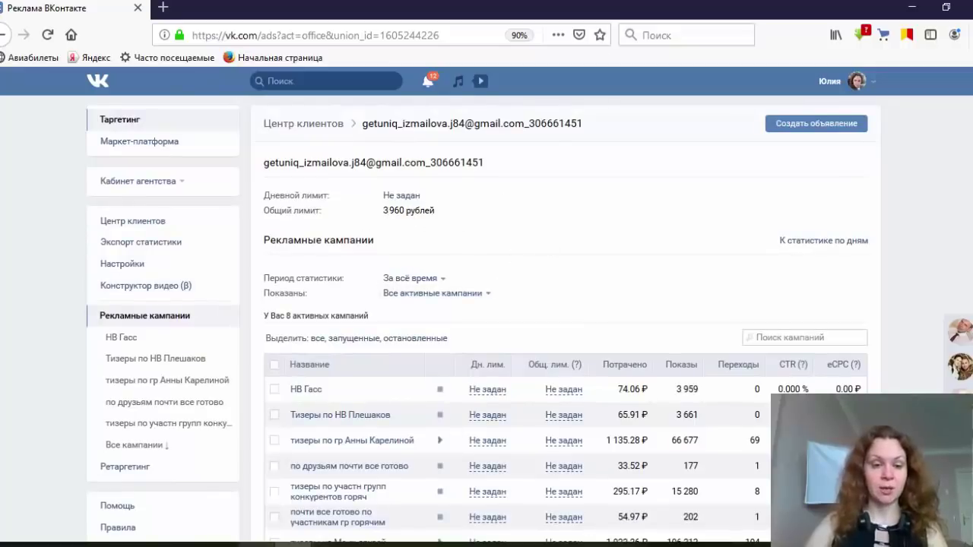
- Switch to GetUniq in Chrome, read the VK agency cabinet and access instructions to the end, and dismiss them
{"action": "mouse_move", "coordinate": [258, 542]}
{"action": "left_click", "coordinate": [258, 478]}
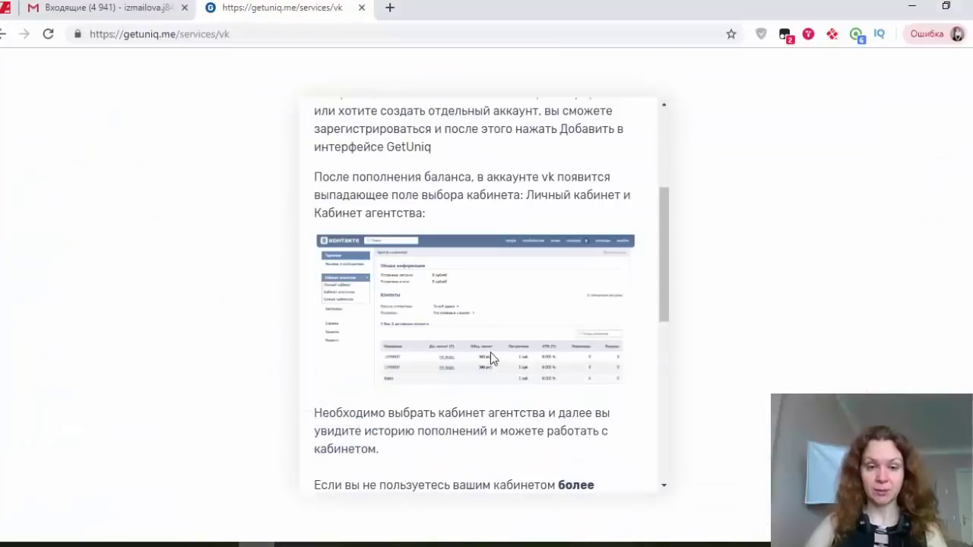
{"action": "scroll", "coordinate": [486, 354], "scroll_direction": "down", "scroll_amount": 1}
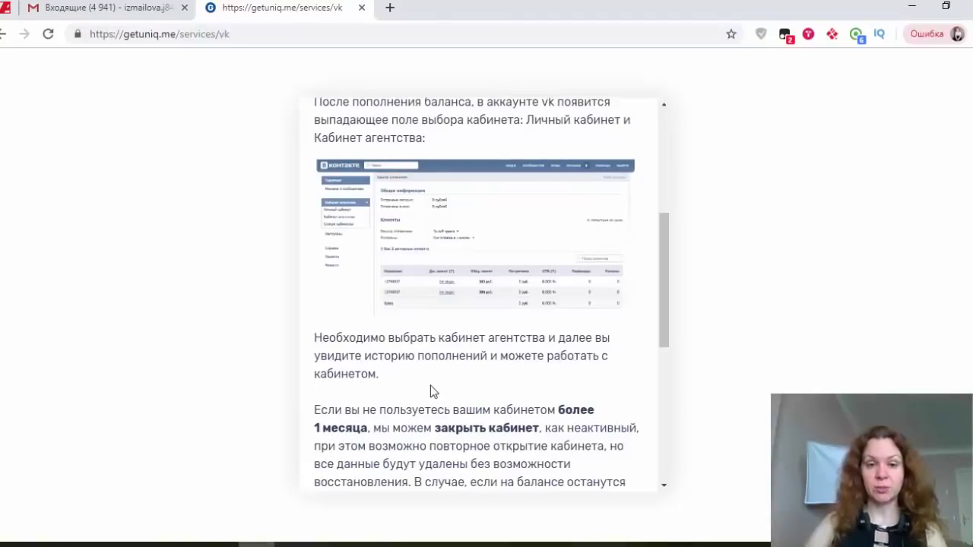
{"action": "scroll", "coordinate": [430, 385], "scroll_direction": "down", "scroll_amount": 2}
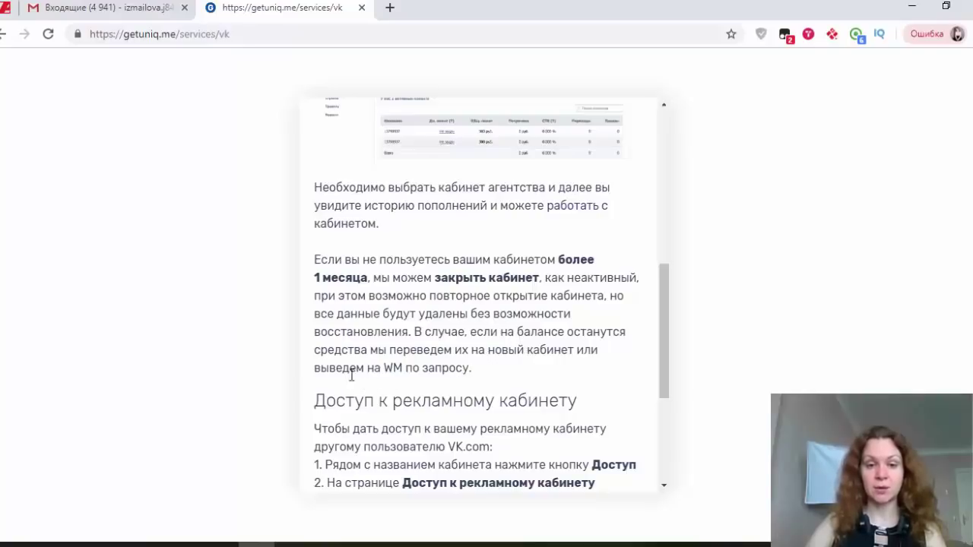
{"action": "scroll", "coordinate": [487, 374], "scroll_direction": "down", "scroll_amount": 3}
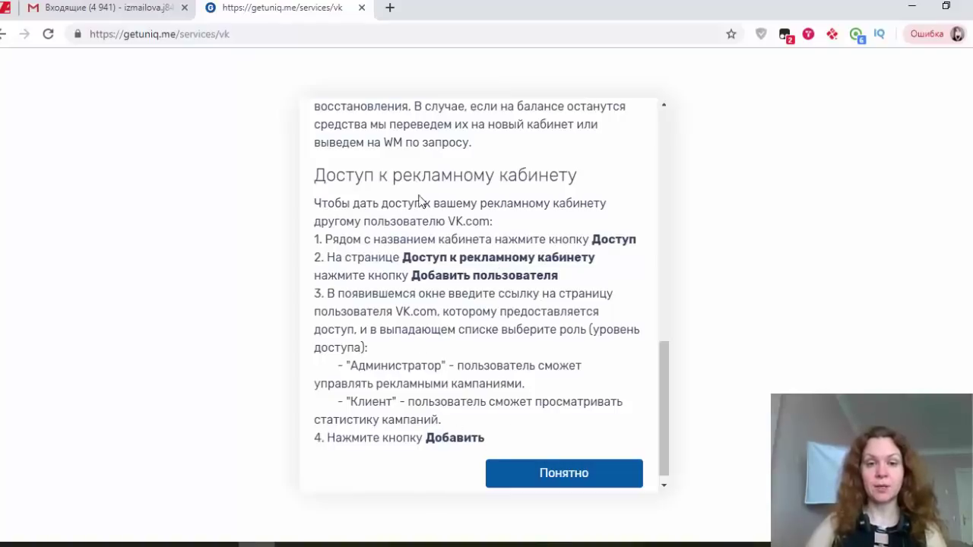
{"action": "left_click", "coordinate": [581, 480]}
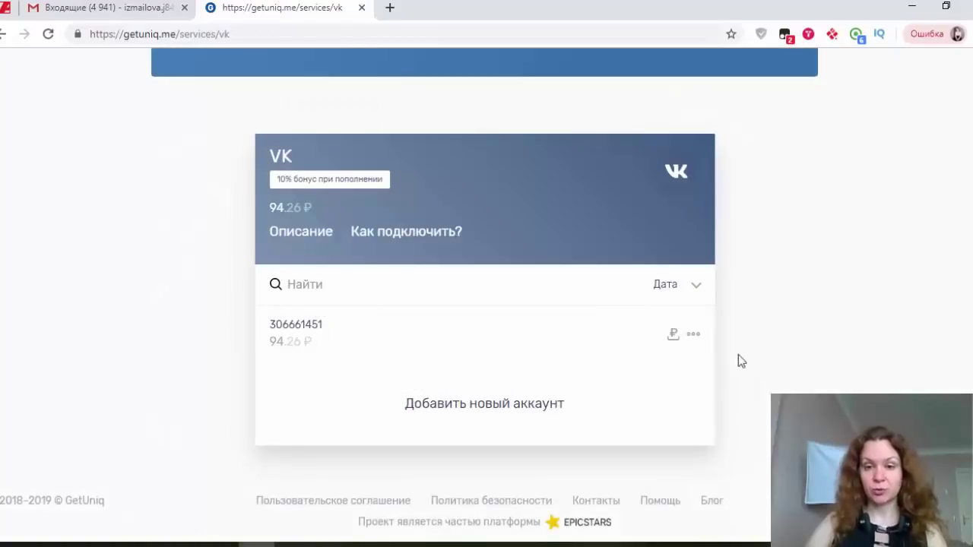
- Open the access rights of the listed VK advertising account and start adding another account
{"action": "left_click", "coordinate": [694, 339]}
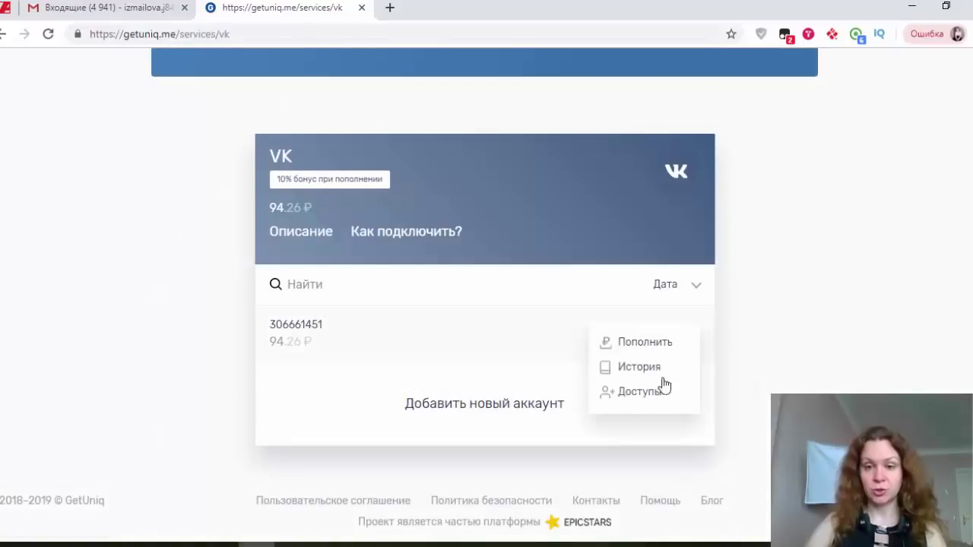
{"action": "left_click", "coordinate": [638, 400]}
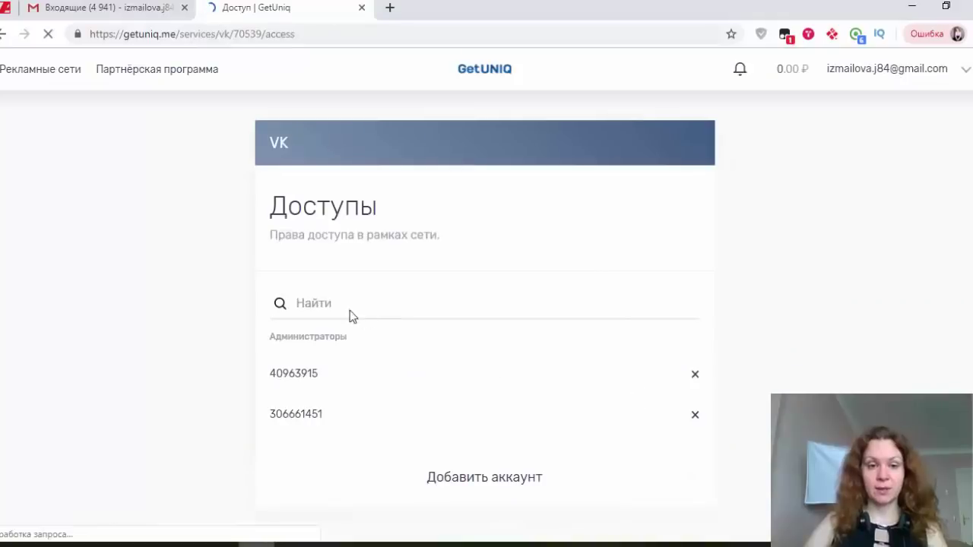
{"action": "left_click", "coordinate": [341, 299]}
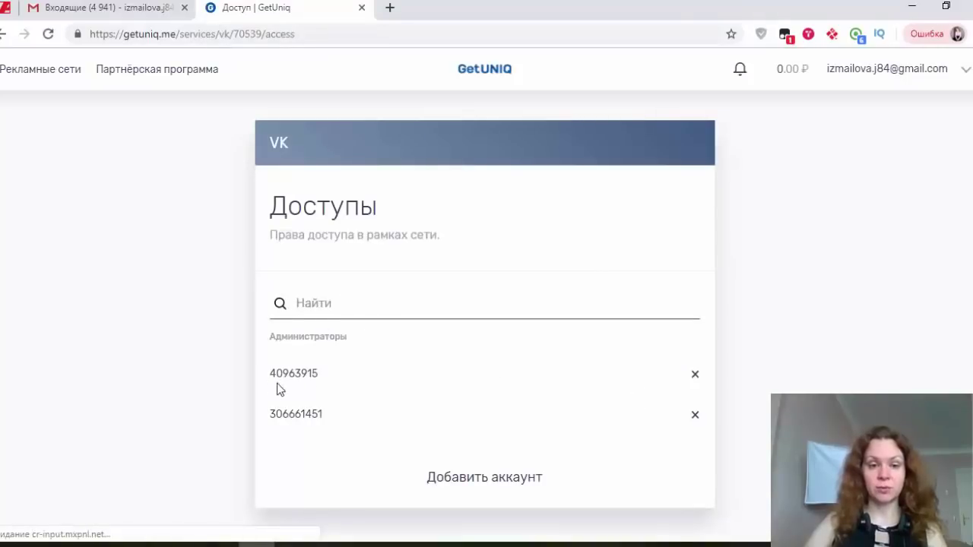
{"action": "left_click", "coordinate": [487, 479]}
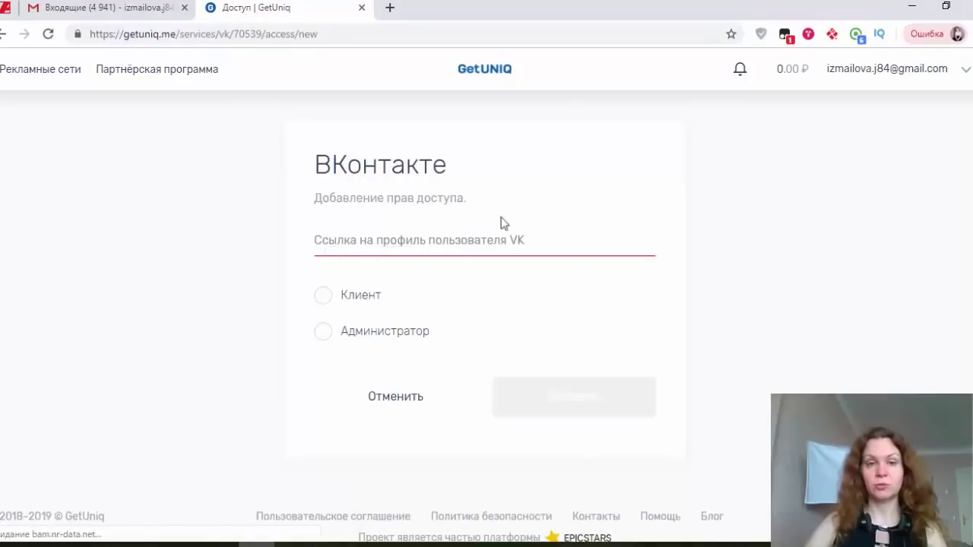
- Open VK in a new browser tab, go to the own profile page and copy its link
{"action": "left_click", "coordinate": [390, 8]}
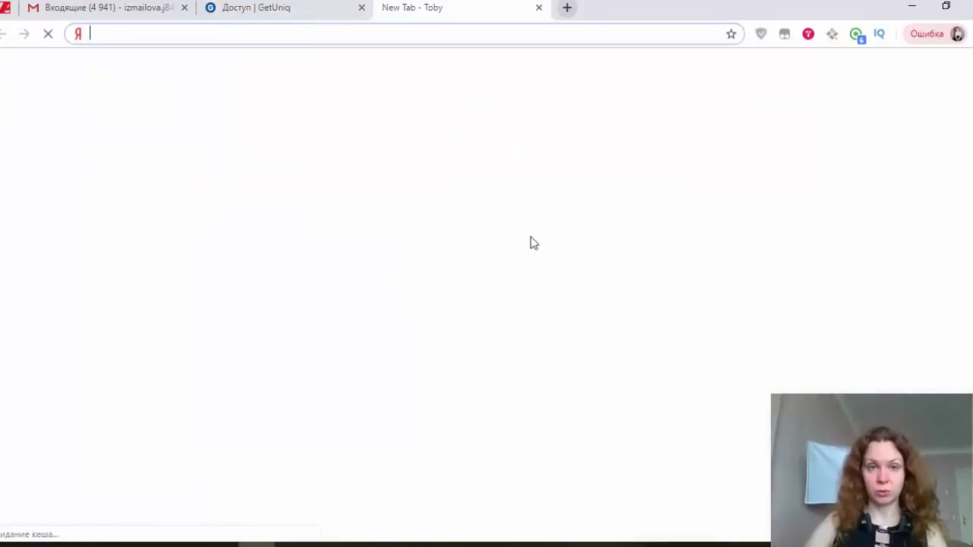
{"action": "left_click", "coordinate": [200, 112]}
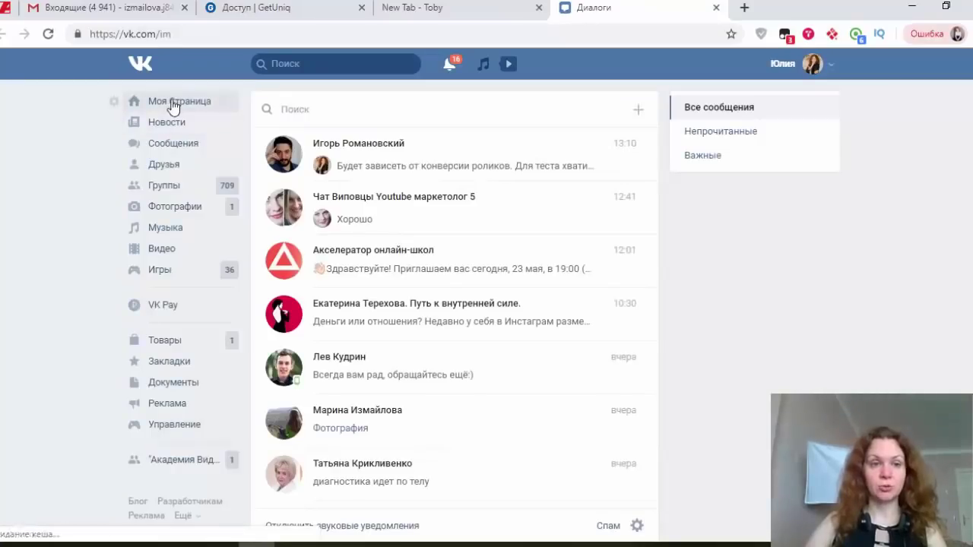
{"action": "left_click", "coordinate": [174, 104]}
{"action": "left_click", "coordinate": [193, 33]}
{"action": "key", "text": "ctrl+c"}
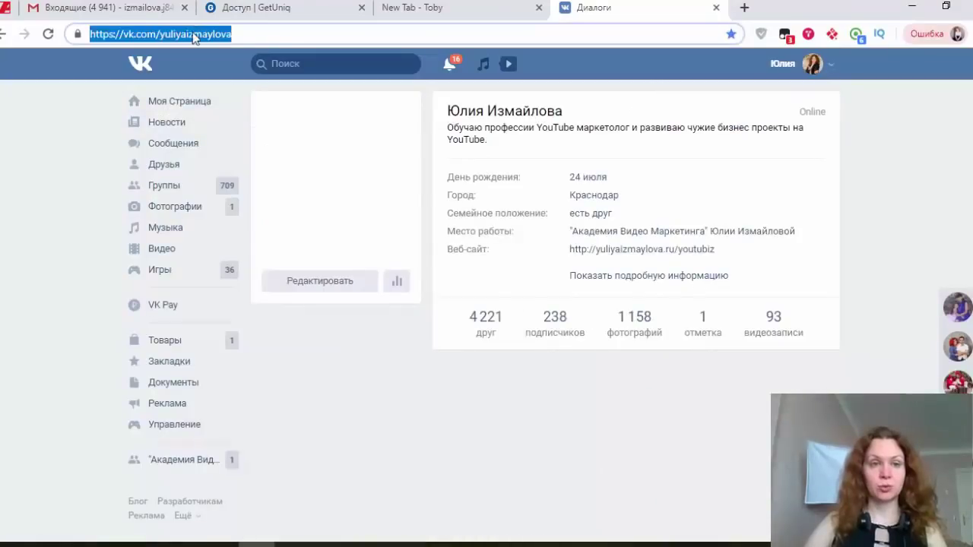
{"action": "right_click", "coordinate": [193, 34]}
{"action": "left_click", "coordinate": [244, 122]}
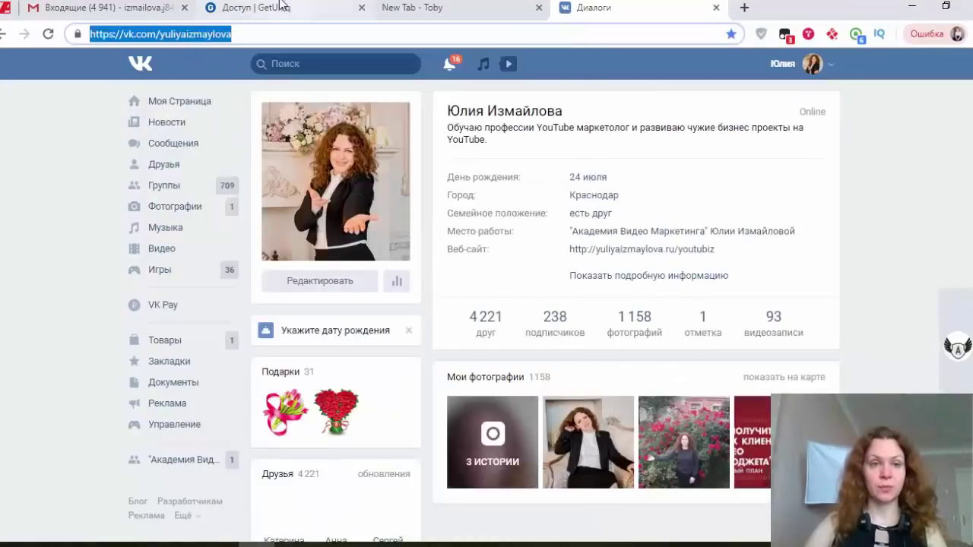
- Return to the GetUniq access form and paste the copied link as the VK user's profile link
{"action": "left_click", "coordinate": [280, 7]}
{"action": "left_click", "coordinate": [397, 242]}
{"action": "key", "text": "ctrl+v"}
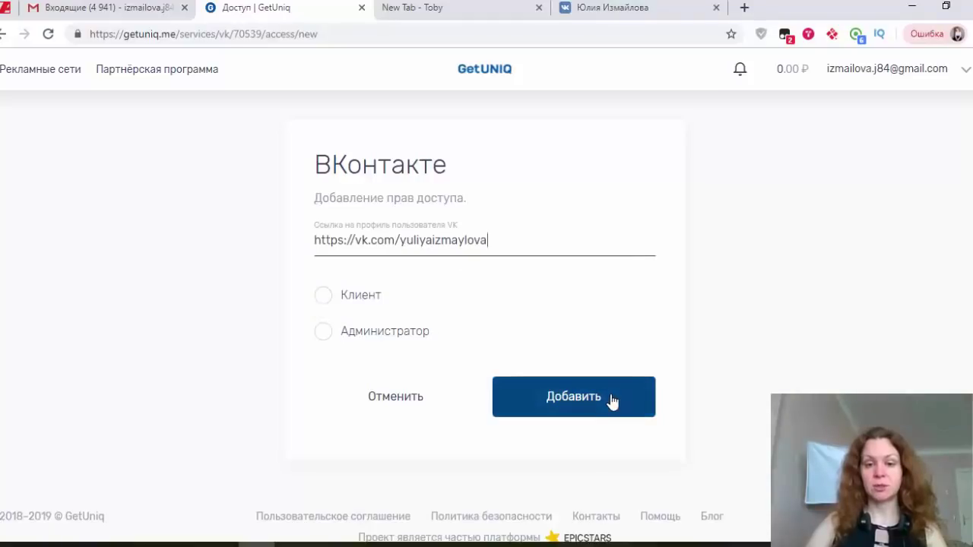
- Leave the access form without submitting it, close the extra browser tabs and return to the VK account list
{"action": "left_click", "coordinate": [3, 35]}
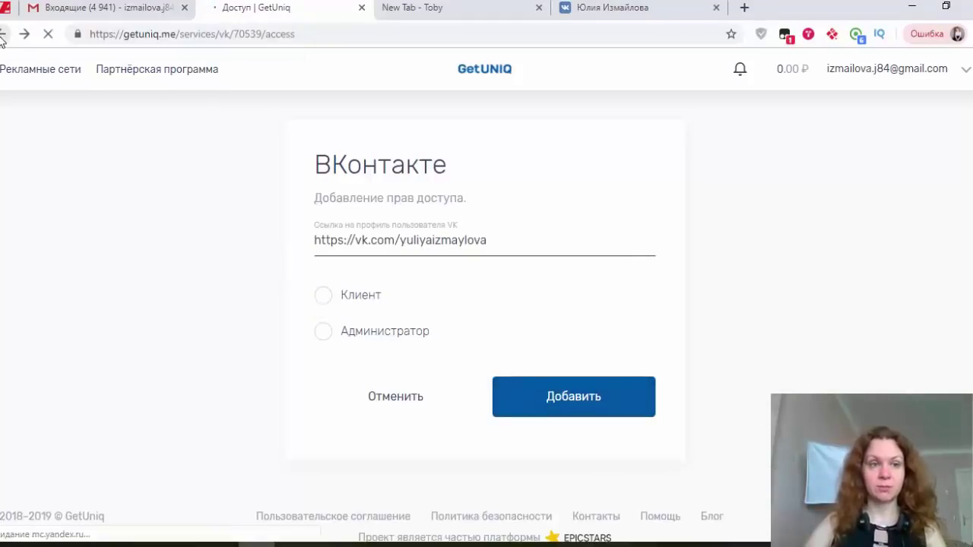
{"action": "left_click", "coordinate": [539, 8]}
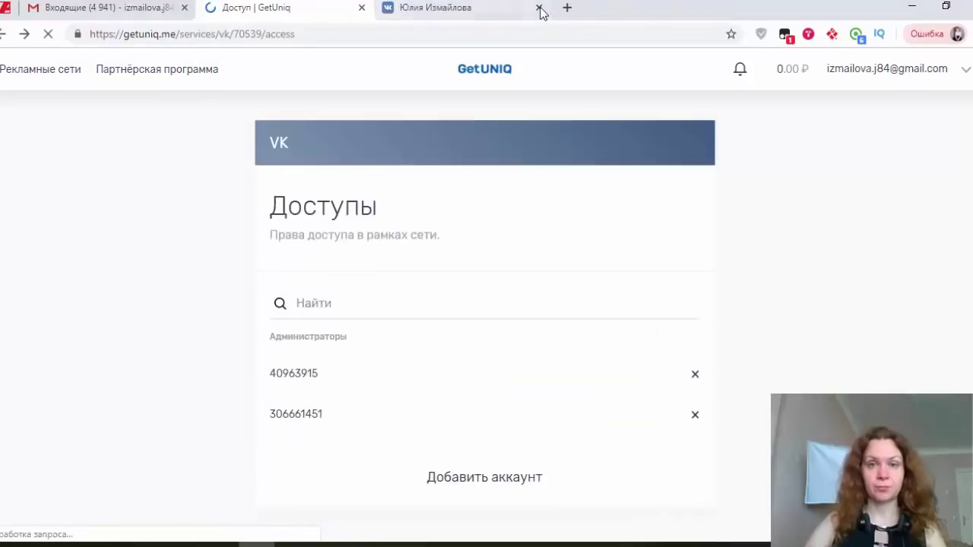
{"action": "left_click", "coordinate": [3, 35]}
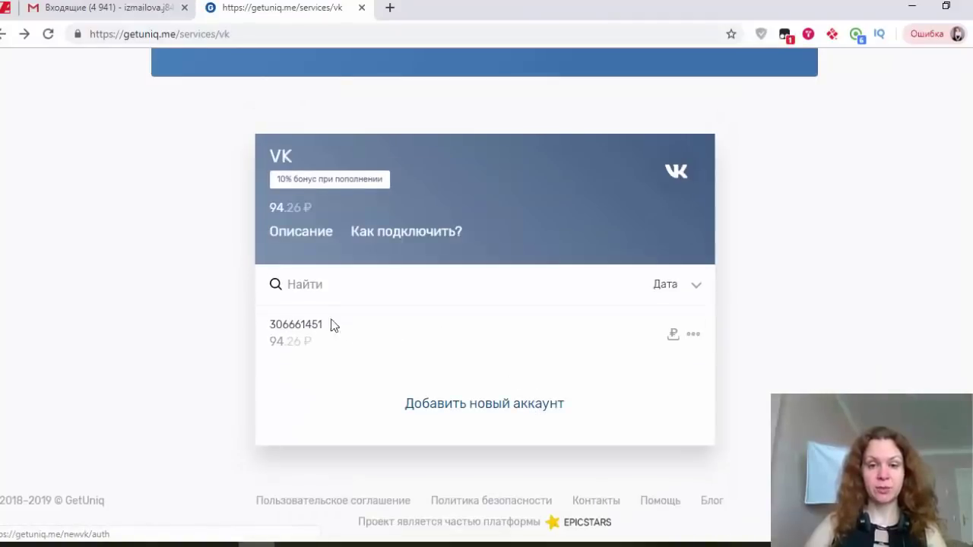
- Open the VK advertising account's details, glance at its top-up form, and review the history of past top-ups
{"action": "left_click", "coordinate": [294, 334]}
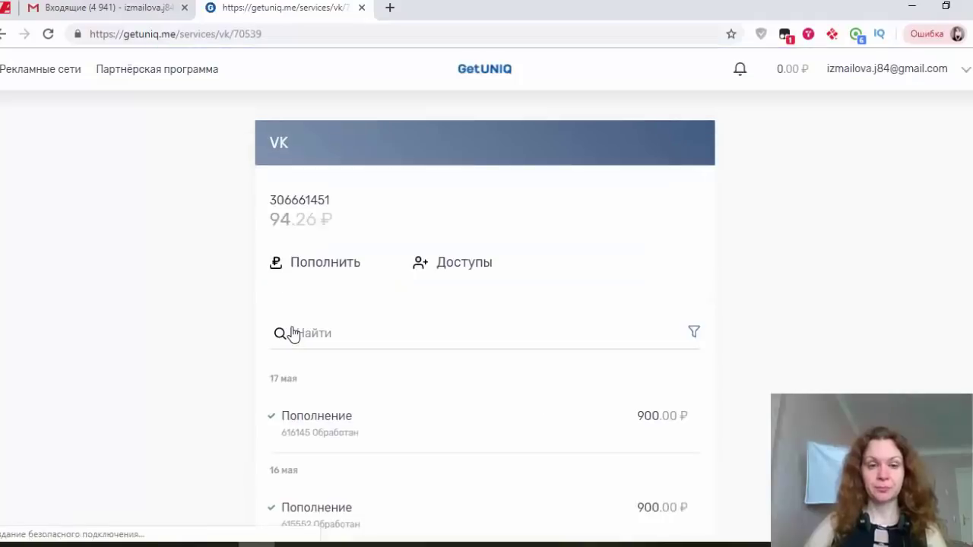
{"action": "left_click", "coordinate": [322, 271]}
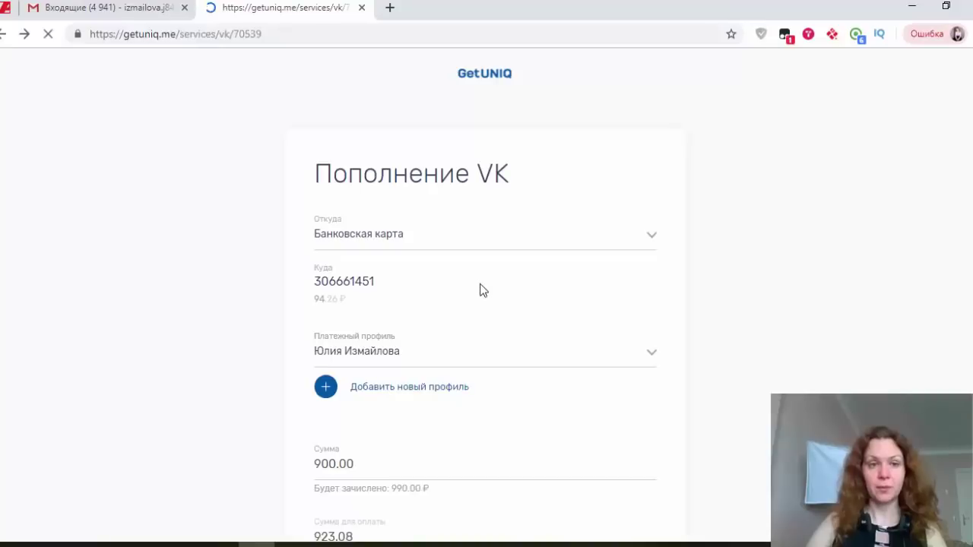
{"action": "scroll", "coordinate": [481, 289], "scroll_direction": "down", "scroll_amount": 3}
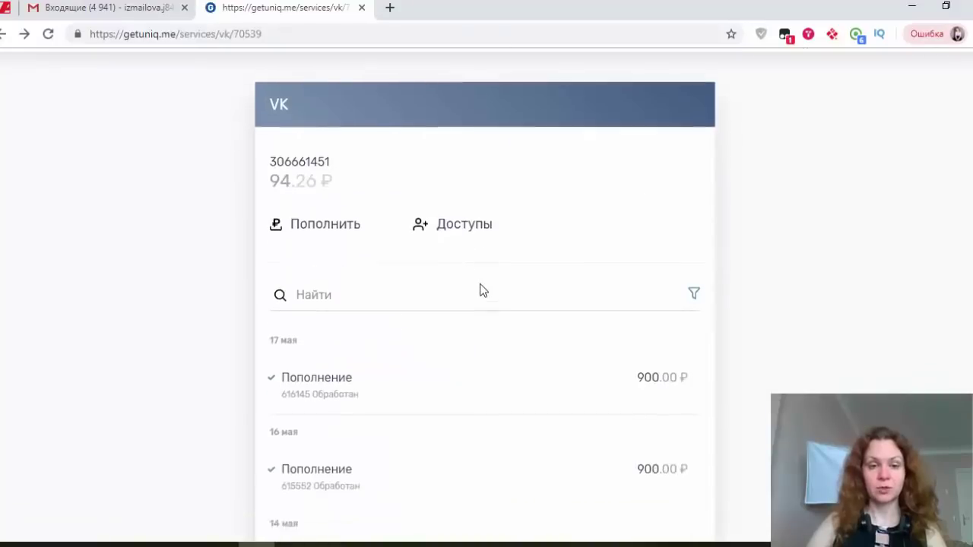
{"action": "scroll", "coordinate": [332, 324], "scroll_direction": "down", "scroll_amount": 2}
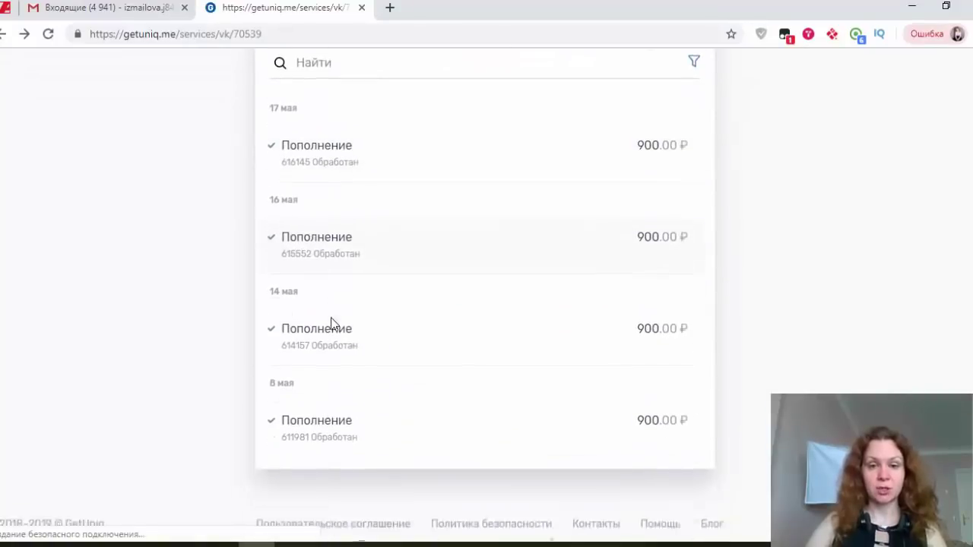
{"action": "scroll", "coordinate": [512, 403], "scroll_direction": "up", "scroll_amount": 4}
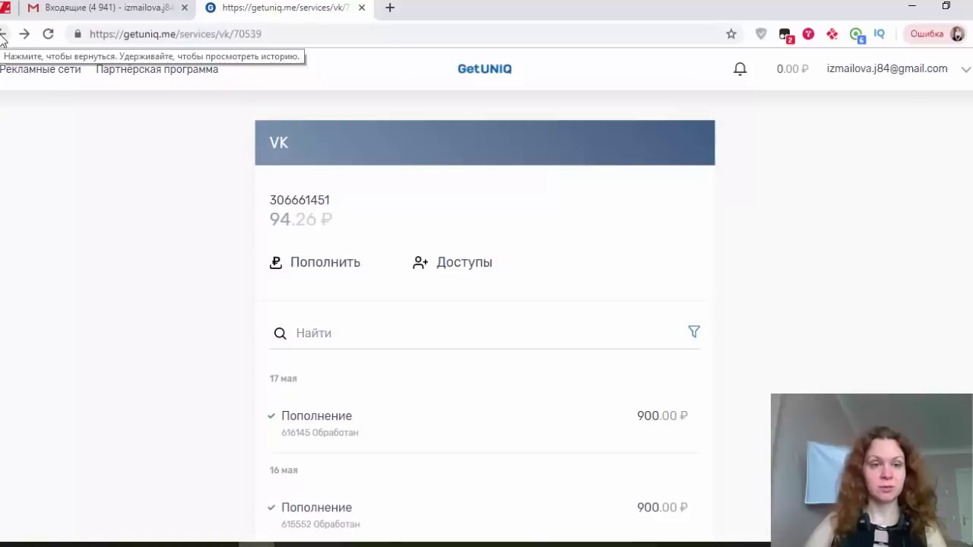
- Open the VK account's top-up form and review the payment source, payment profile and amount fields
{"action": "left_click", "coordinate": [325, 272]}
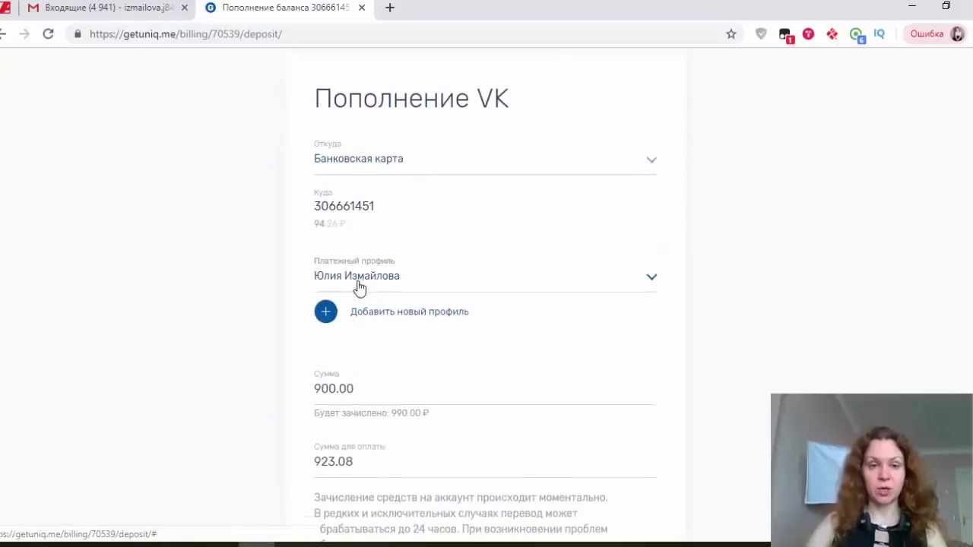
{"action": "scroll", "coordinate": [354, 306], "scroll_direction": "down", "scroll_amount": 1}
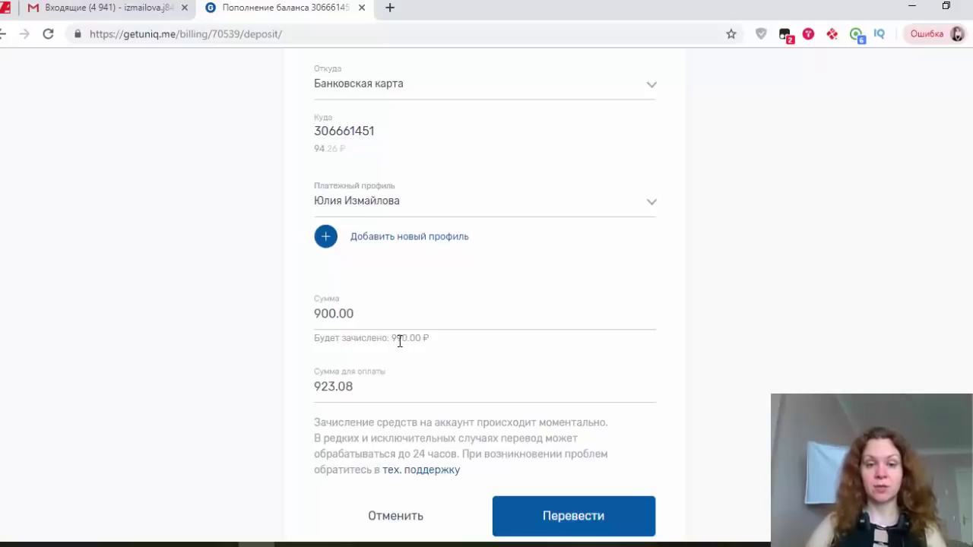
{"action": "scroll", "coordinate": [406, 355], "scroll_direction": "down", "scroll_amount": 1}
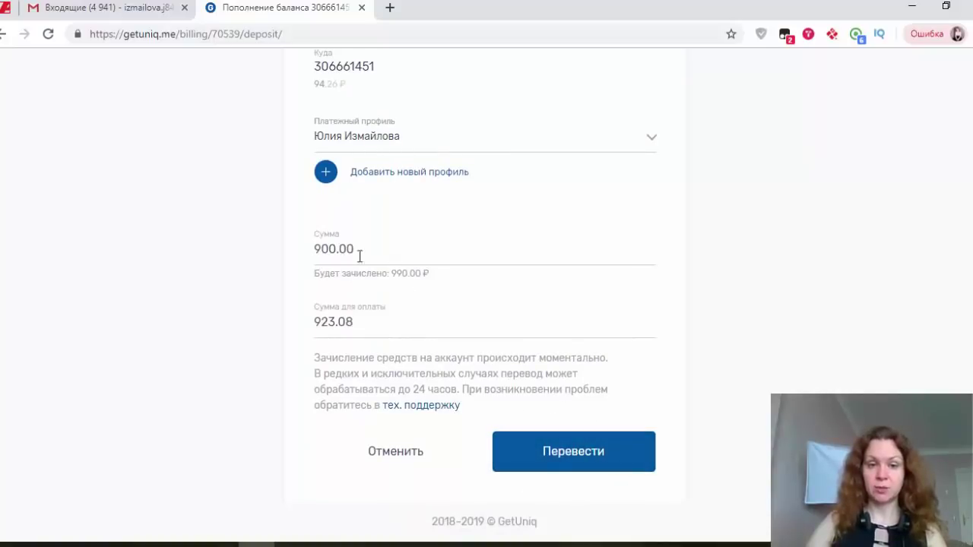
- Try to transfer a top-up of 500 rubles to the VK account
{"action": "left_click_drag", "start_coordinate": [321, 249], "coordinate": [293, 251]}
{"action": "type", "text": "5"}
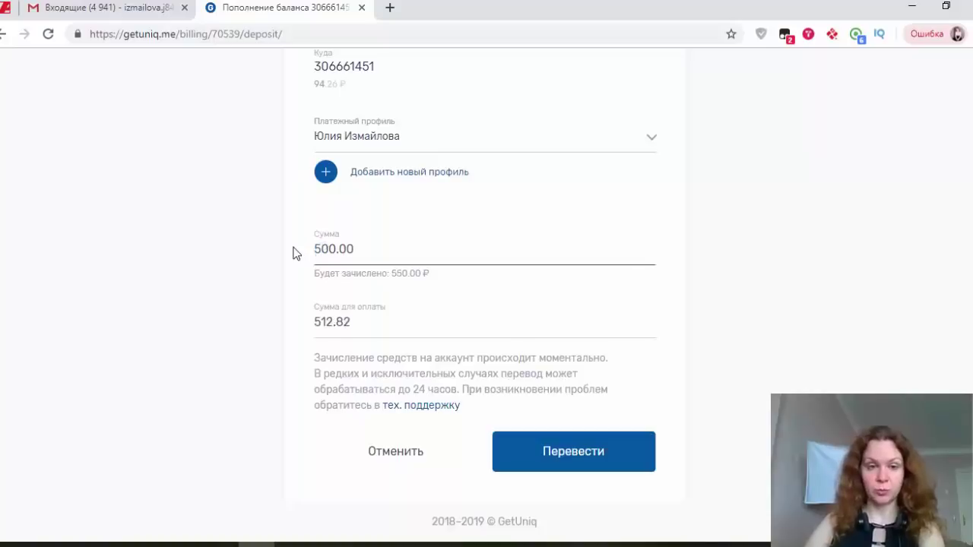
{"action": "left_click", "coordinate": [593, 455]}
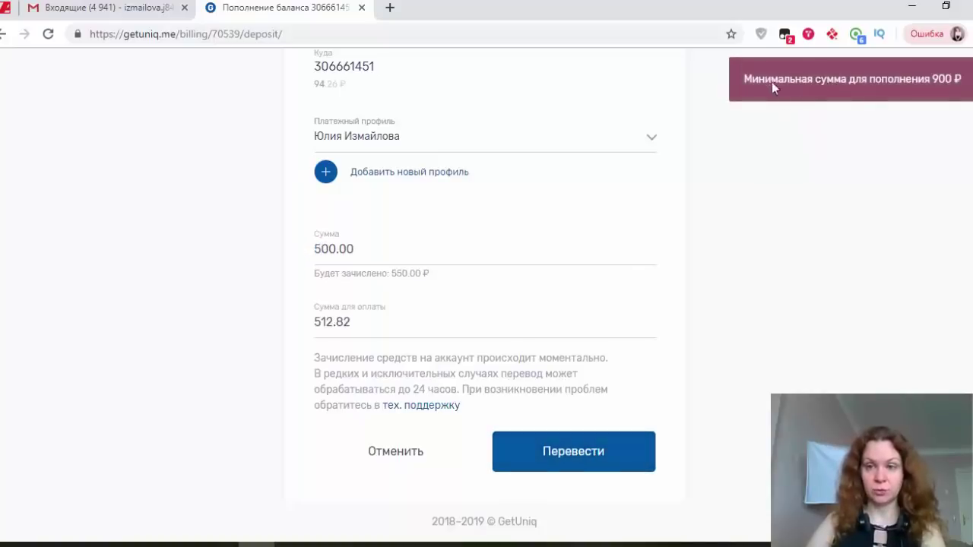
- Set the top-up amount to 900 rubles, make the transfer by bank card, and close the payment receipt after reviewing it
{"action": "left_click_drag", "start_coordinate": [322, 249], "coordinate": [295, 254]}
{"action": "type", "text": "9"}
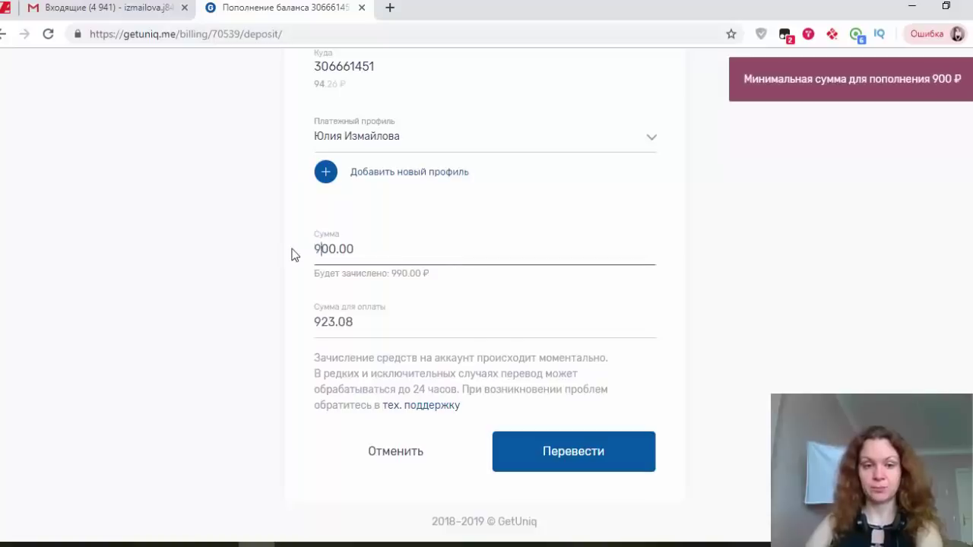
{"action": "left_click", "coordinate": [570, 462]}
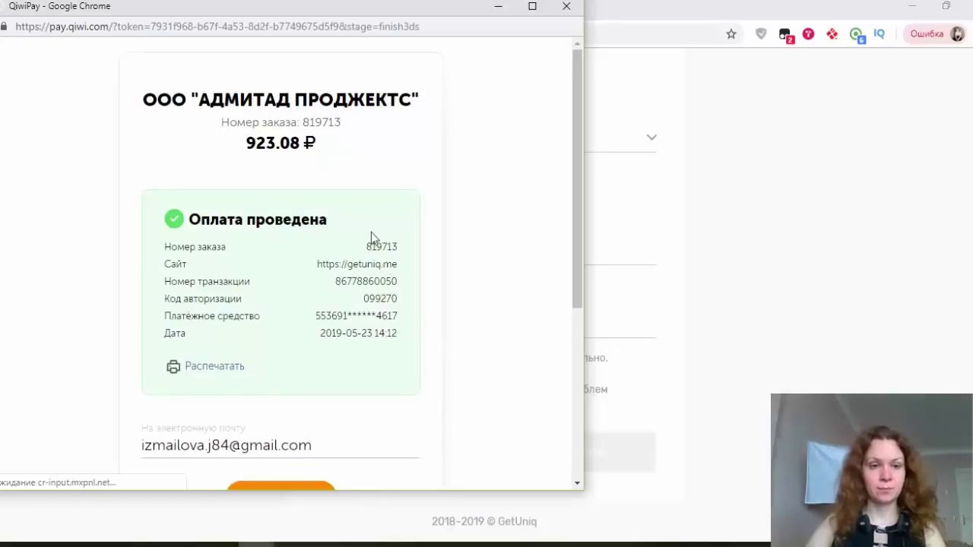
{"action": "scroll", "coordinate": [395, 243], "scroll_direction": "down", "scroll_amount": 3}
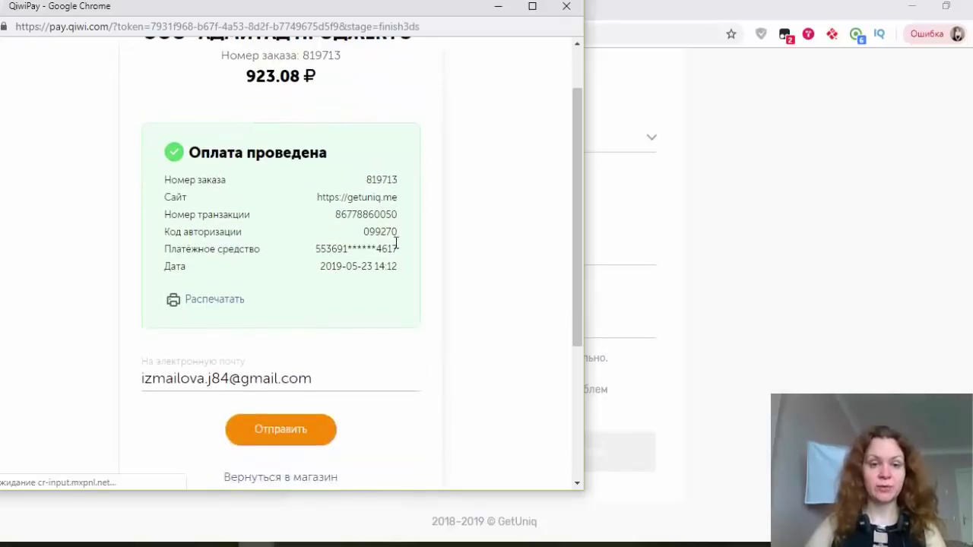
{"action": "scroll", "coordinate": [395, 242], "scroll_direction": "up", "scroll_amount": 3}
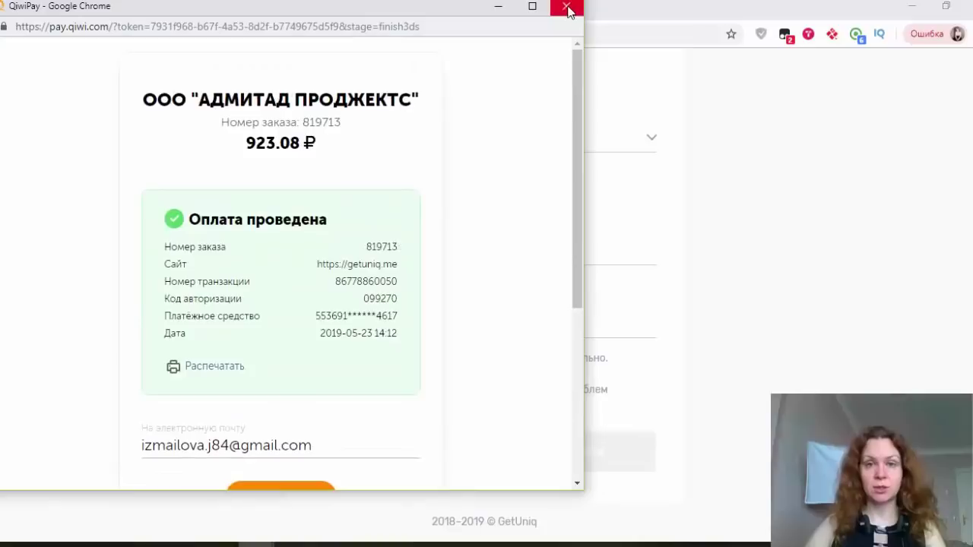
{"action": "key", "text": "ctrl+w"}
- Reload the top-up page and the VK advertising cabinet in Firefox to check the account balance and total limit
{"action": "scroll", "coordinate": [232, 256], "scroll_direction": "up", "scroll_amount": 3}
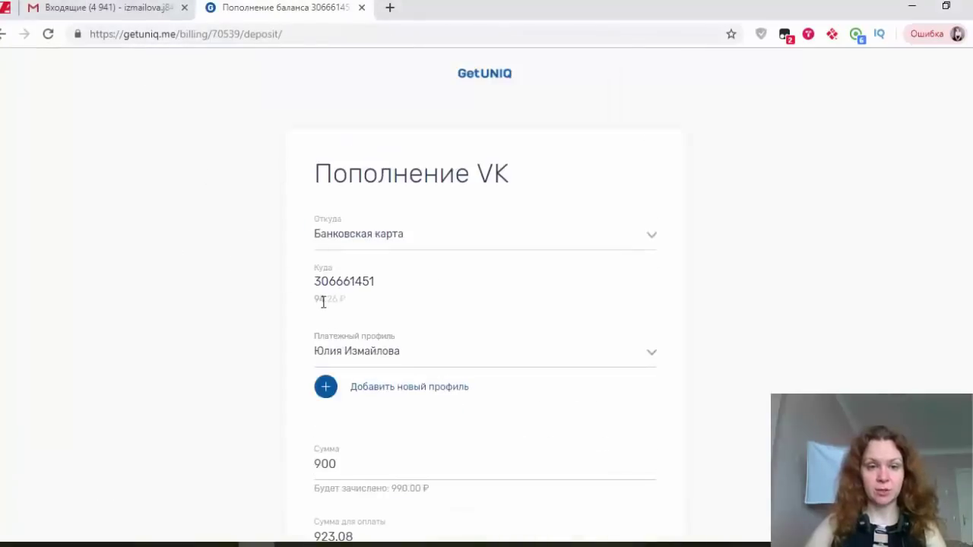
{"action": "left_click", "coordinate": [47, 33]}
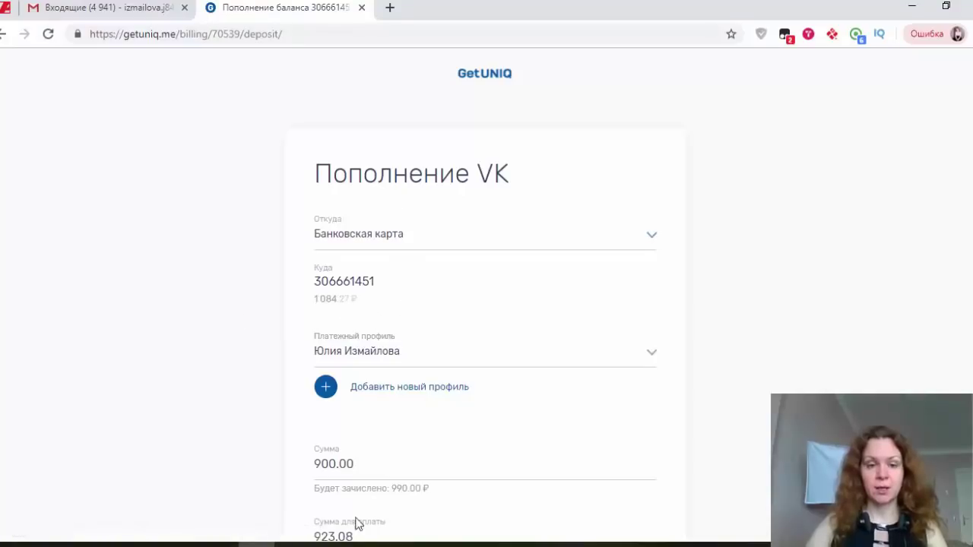
{"action": "left_click", "coordinate": [293, 544]}
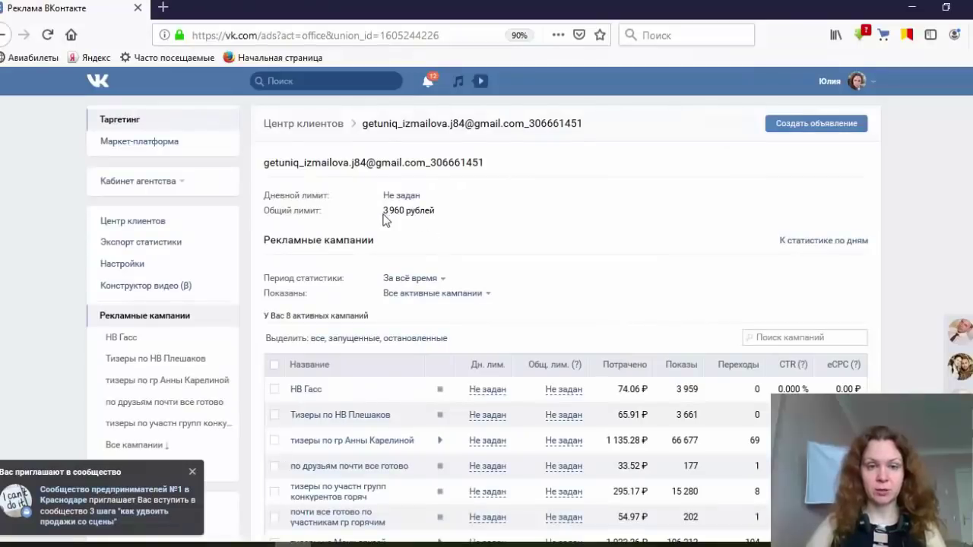
{"action": "left_click", "coordinate": [48, 35]}
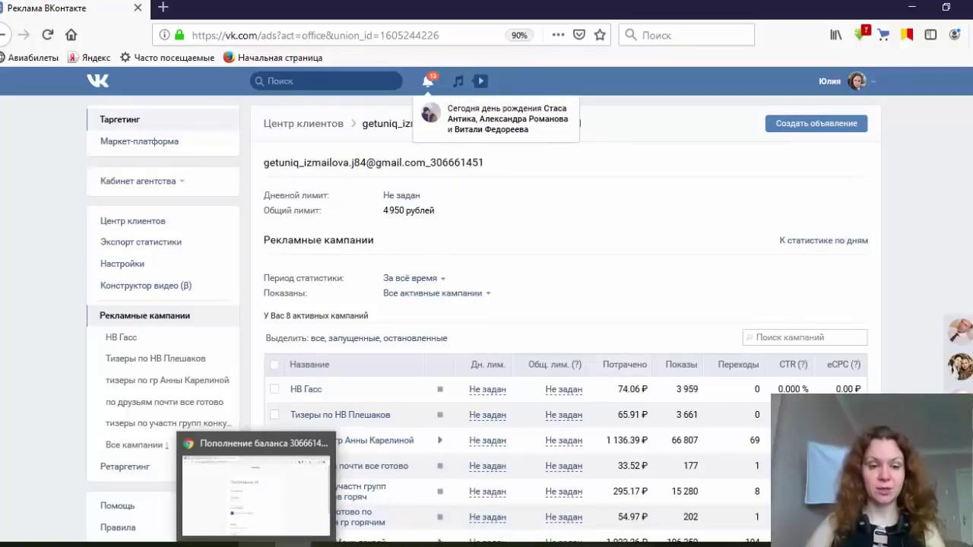
- Switch back to GetUniq in Chrome and go to its main page
{"action": "left_click", "coordinate": [284, 441]}
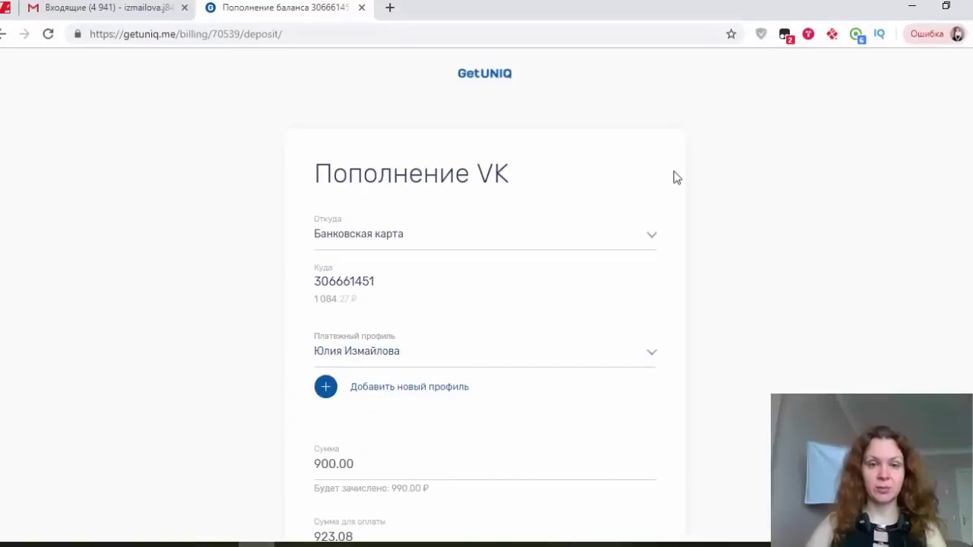
{"action": "left_click", "coordinate": [474, 79]}
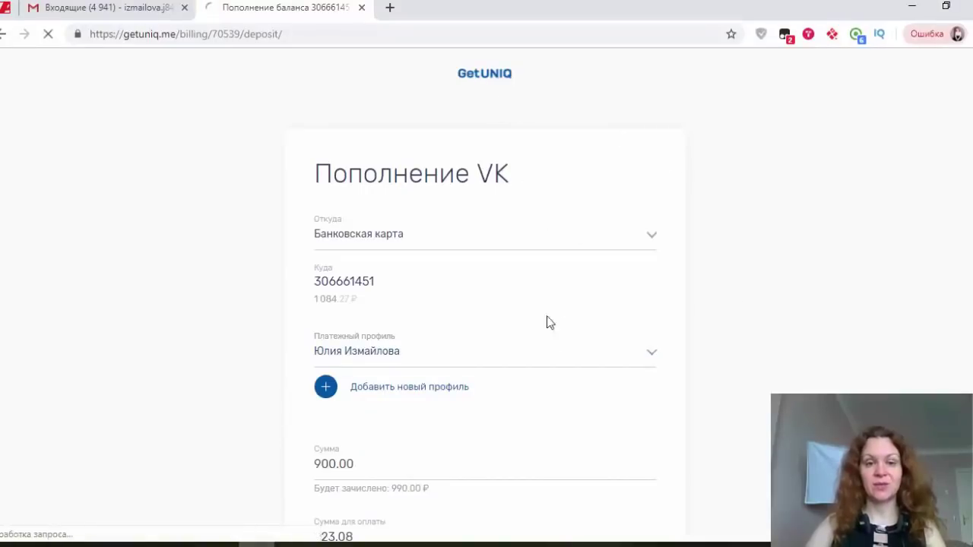